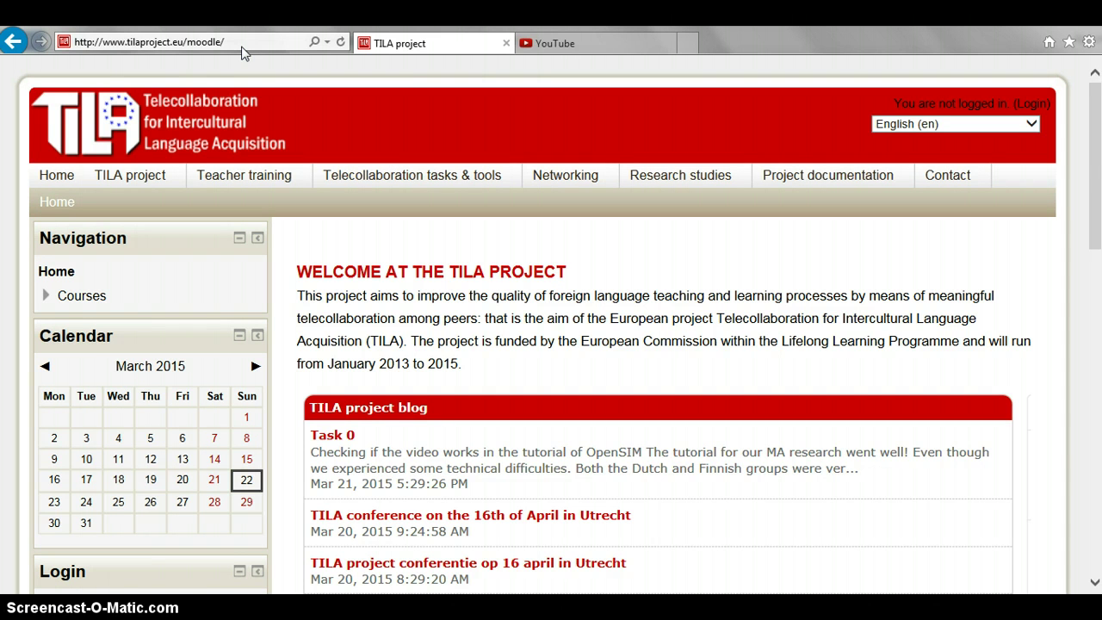
# - Go to the TILA site's login page from the Login link at the top right
pyautogui.click(1037, 103)
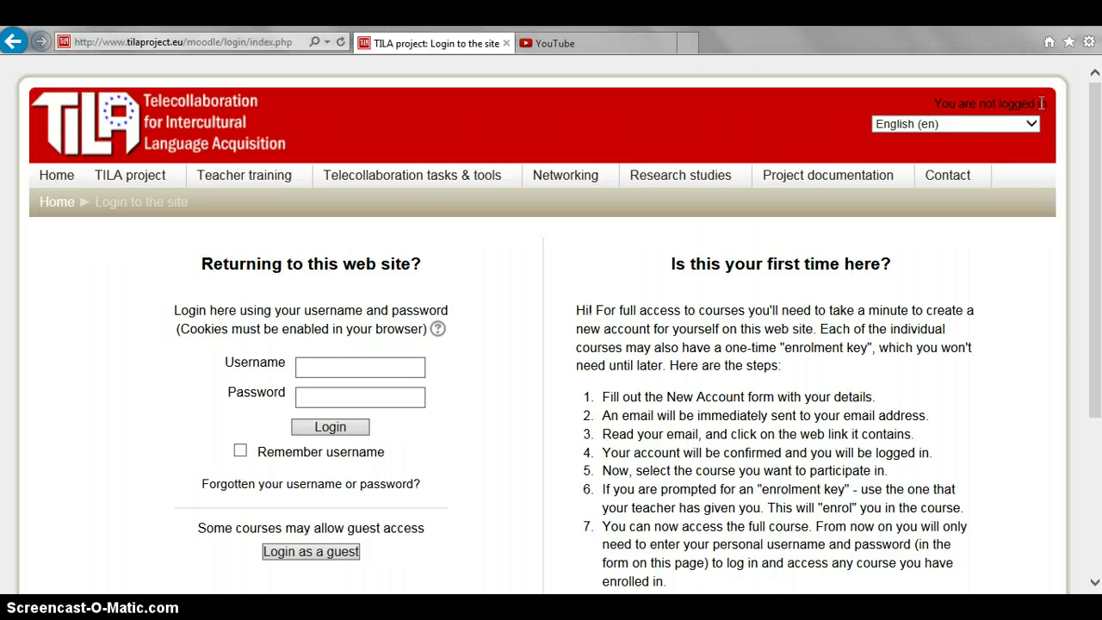
# - Sign in with the saved guest username and open the Course categories list
pyautogui.click(371, 373)
pyautogui.write('GUE')
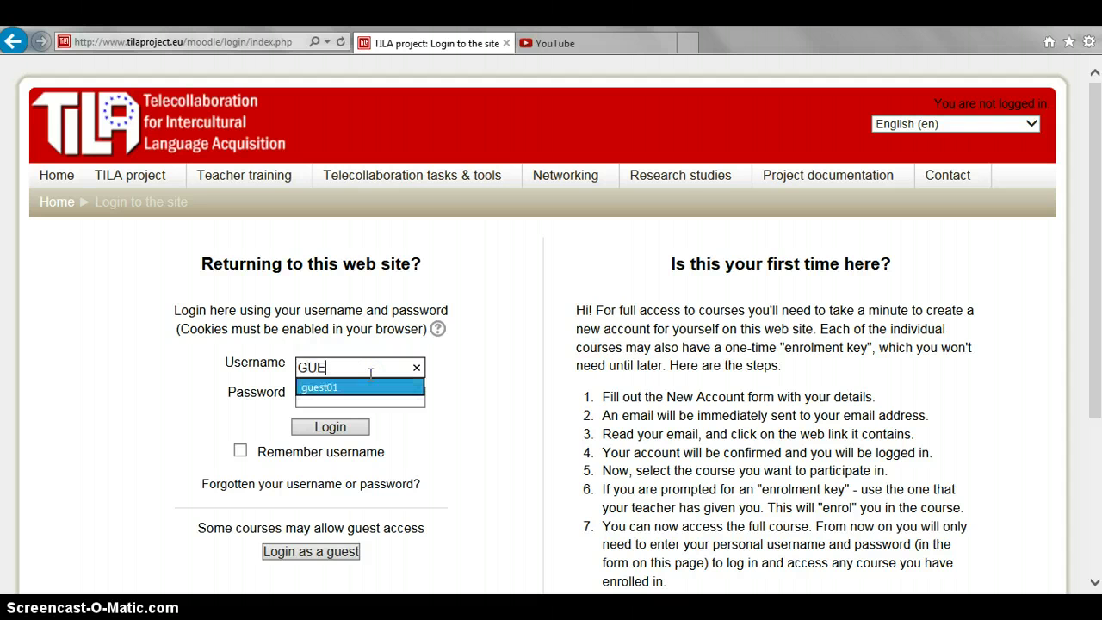
pyautogui.press('Return')
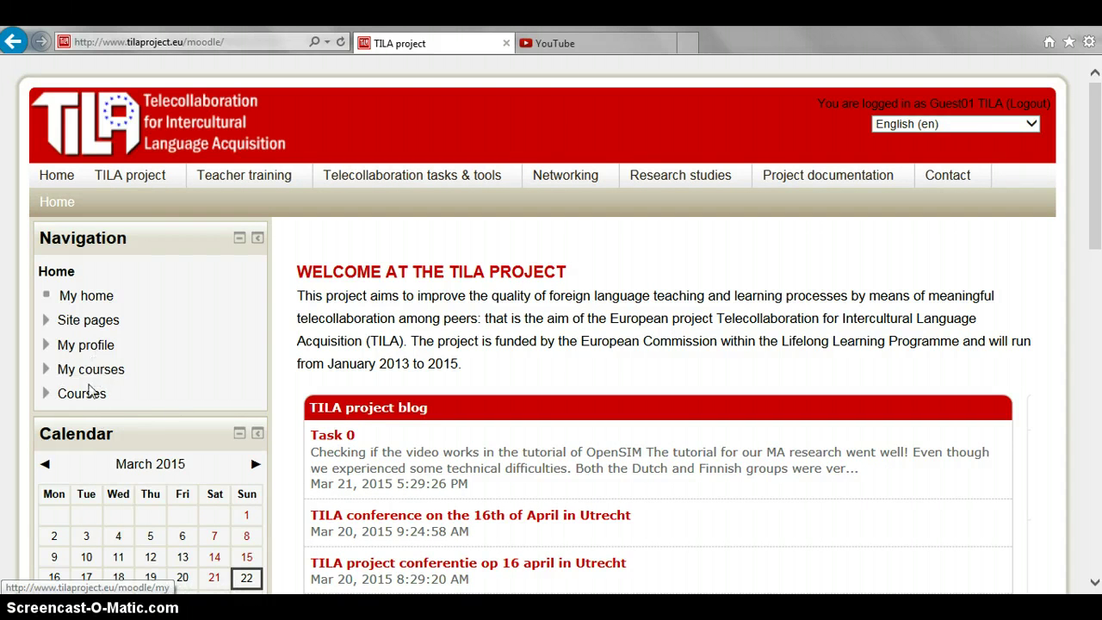
pyautogui.click(92, 399)
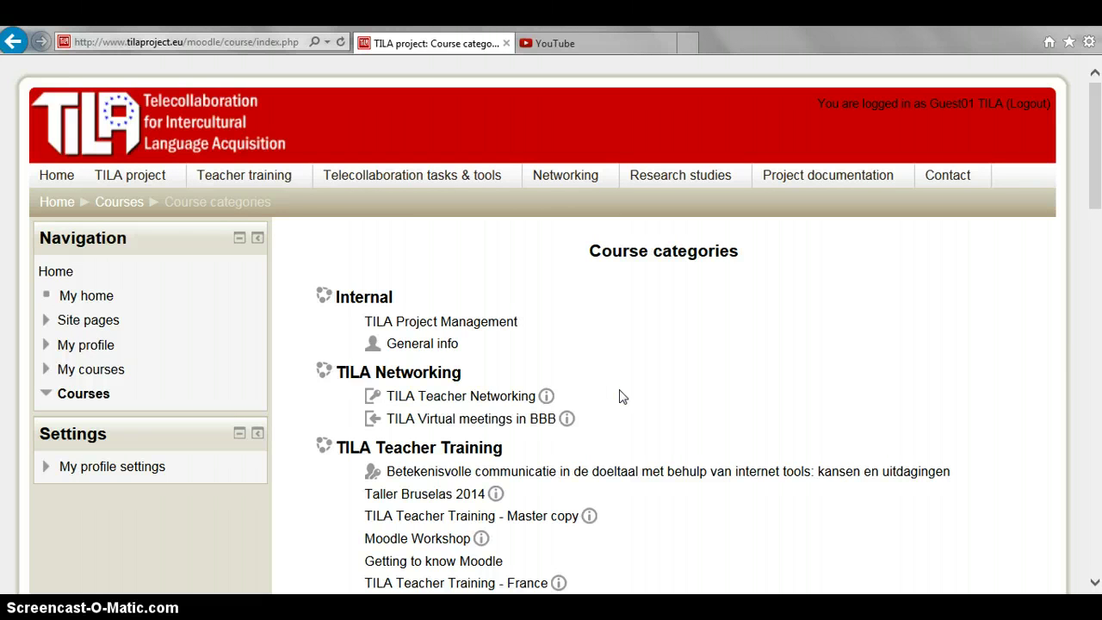
# - Open TILA Teacher Networking and enrol with the course enrolment key, shown unmasked
pyautogui.click(513, 404)
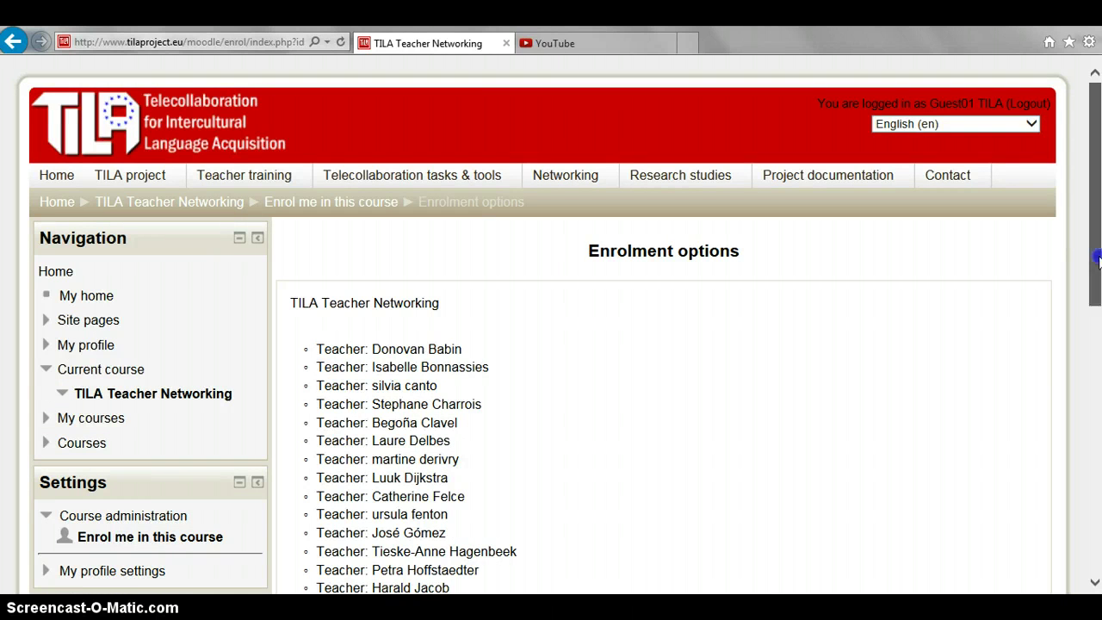
pyautogui.moveTo(1098, 258); pyautogui.dragTo(1099, 472)
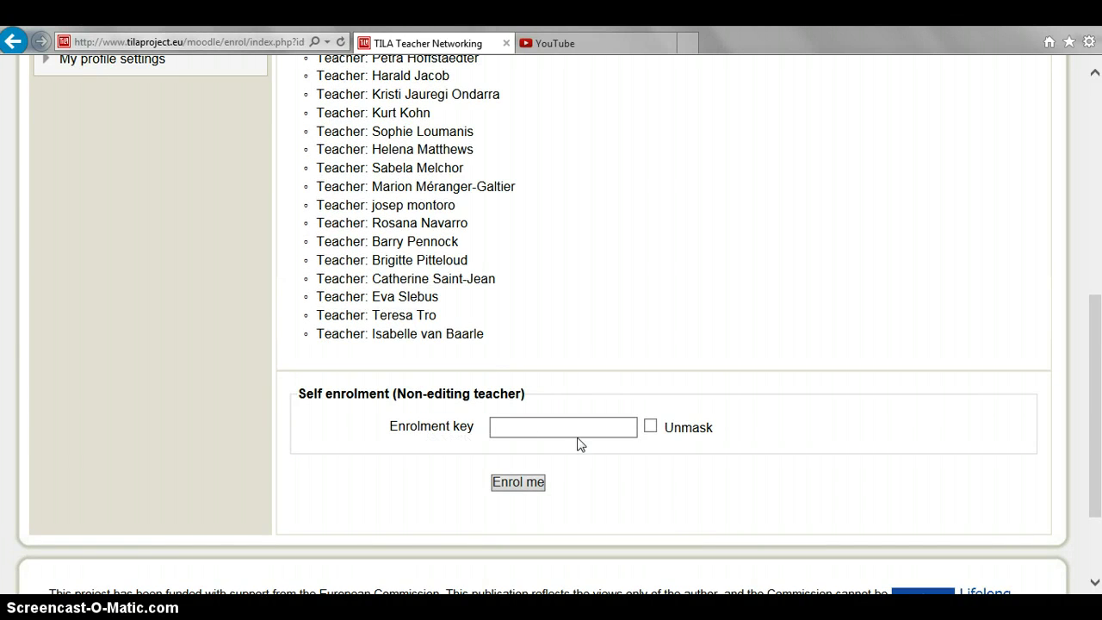
pyautogui.click(651, 427)
pyautogui.click(574, 428)
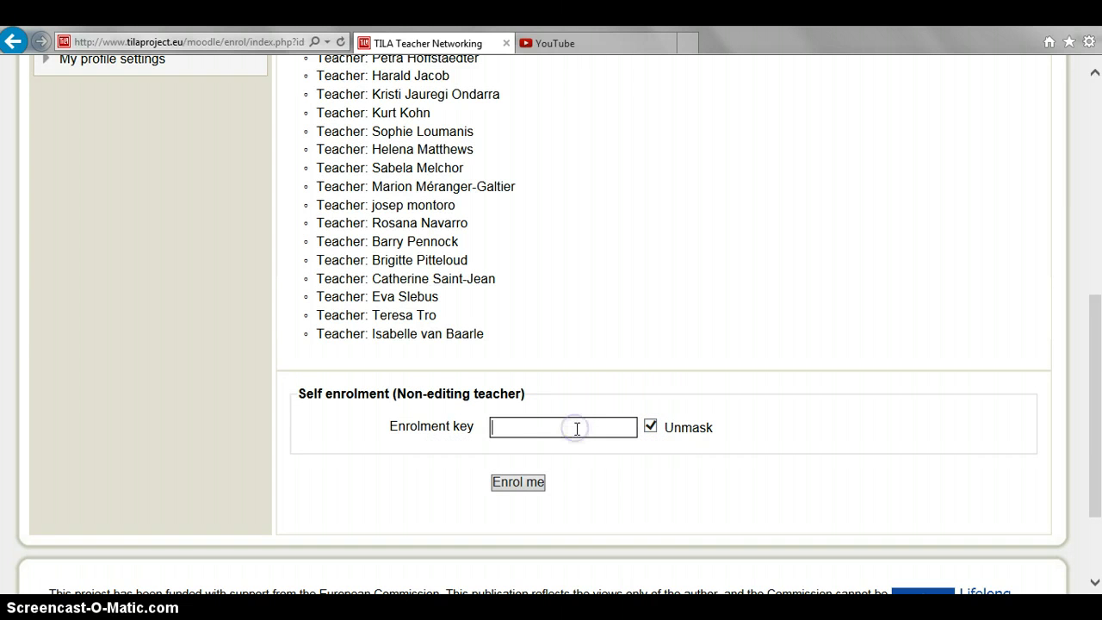
pyautogui.press('BackSpace')
pyautogui.press('BackSpace')
pyautogui.press('BackSpace')
pyautogui.click(519, 488)
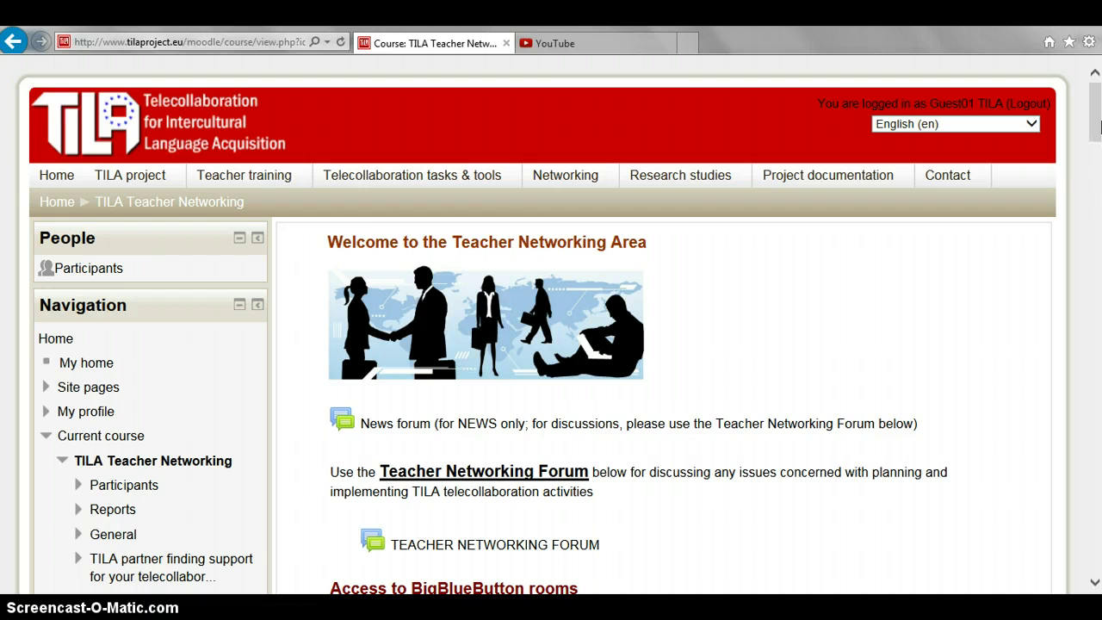
# - Start the TILA Partner Finding Tool from the course page
pyautogui.moveTo(1099, 127); pyautogui.dragTo(1100, 224)
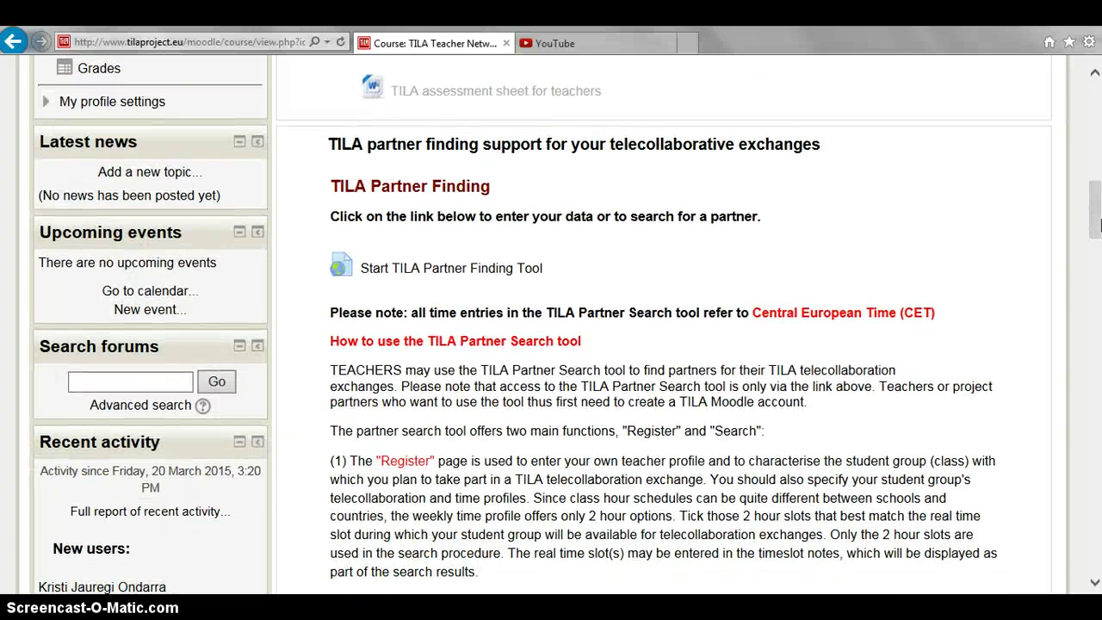
pyautogui.click(505, 269)
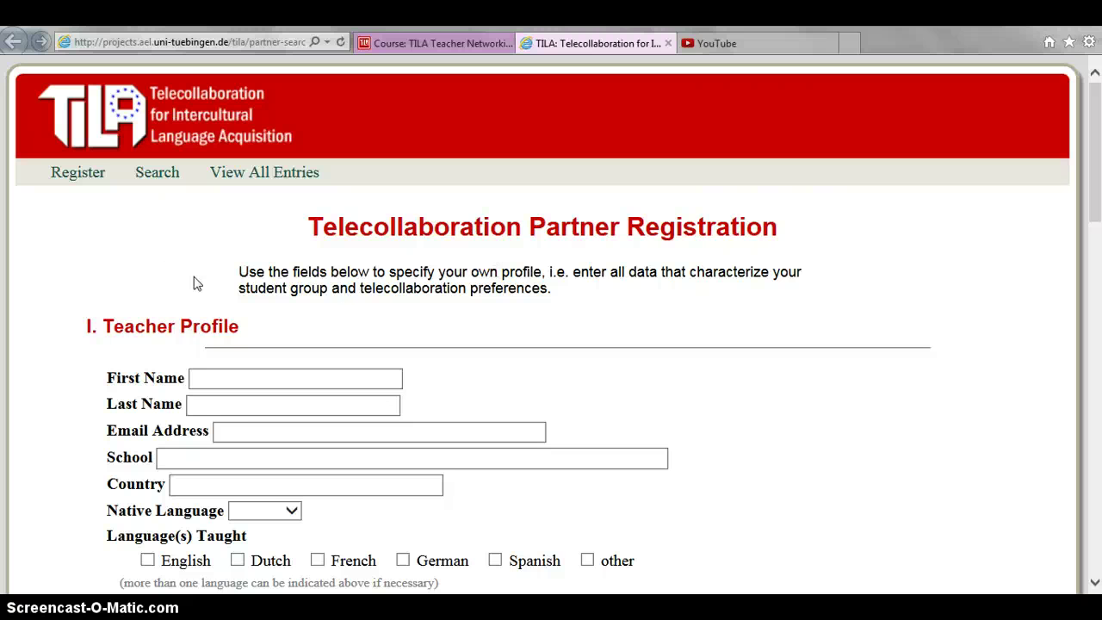
# - Open the Register form and scroll to II. Student Group Profile
pyautogui.click(84, 174)
pyautogui.moveTo(1095, 211); pyautogui.dragTo(1099, 354)
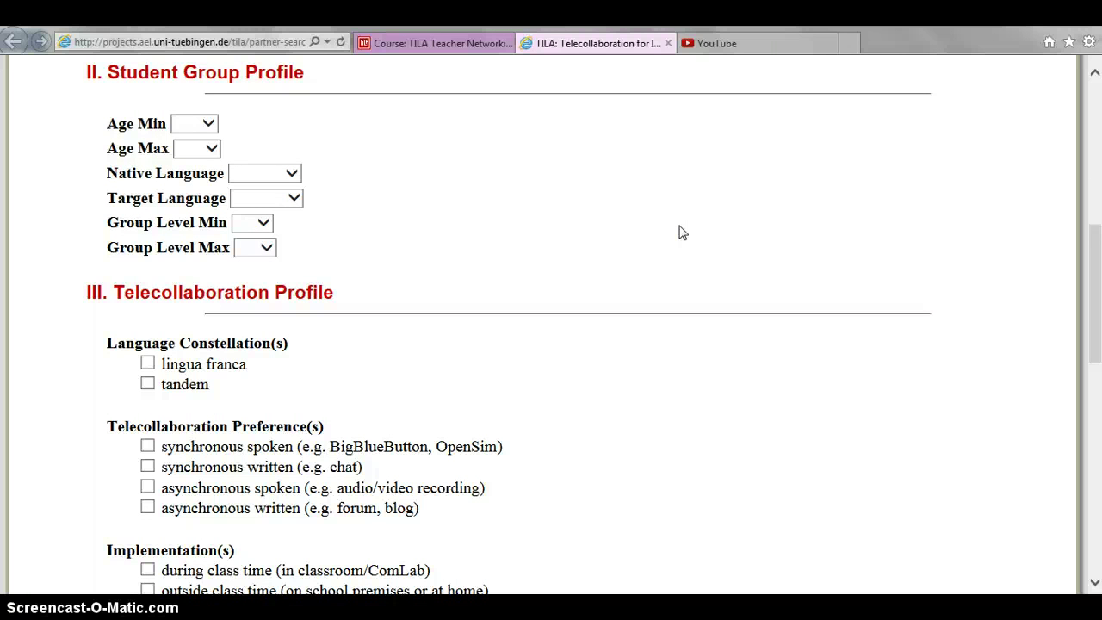
# - Set student age 14 to 15, native language English, target language Spanish
pyautogui.click(211, 126)
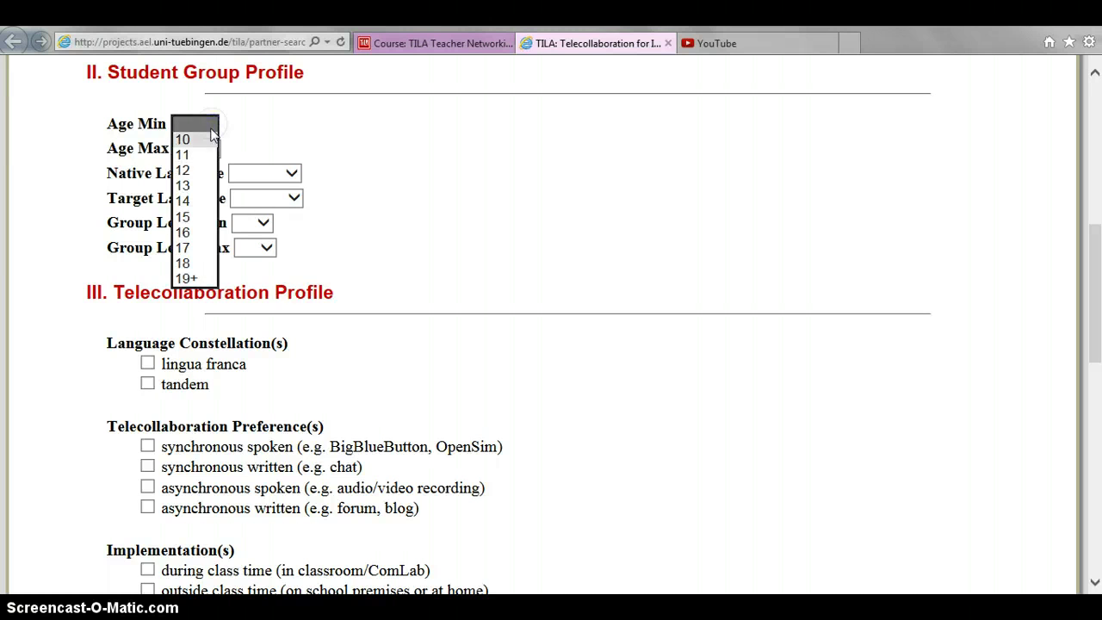
pyautogui.click(185, 207)
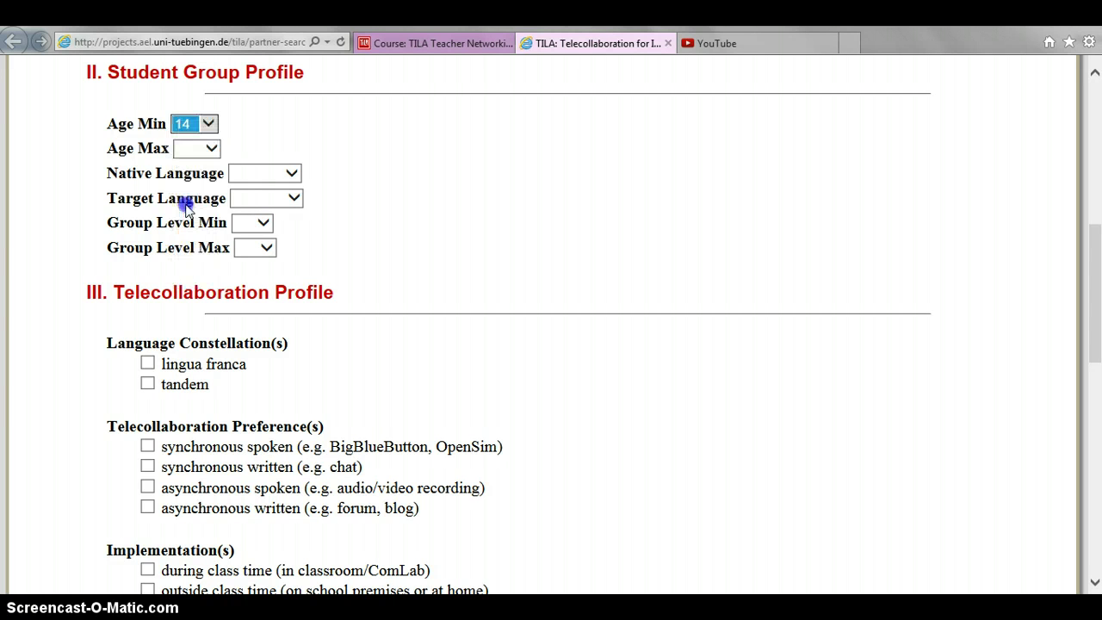
pyautogui.click(214, 149)
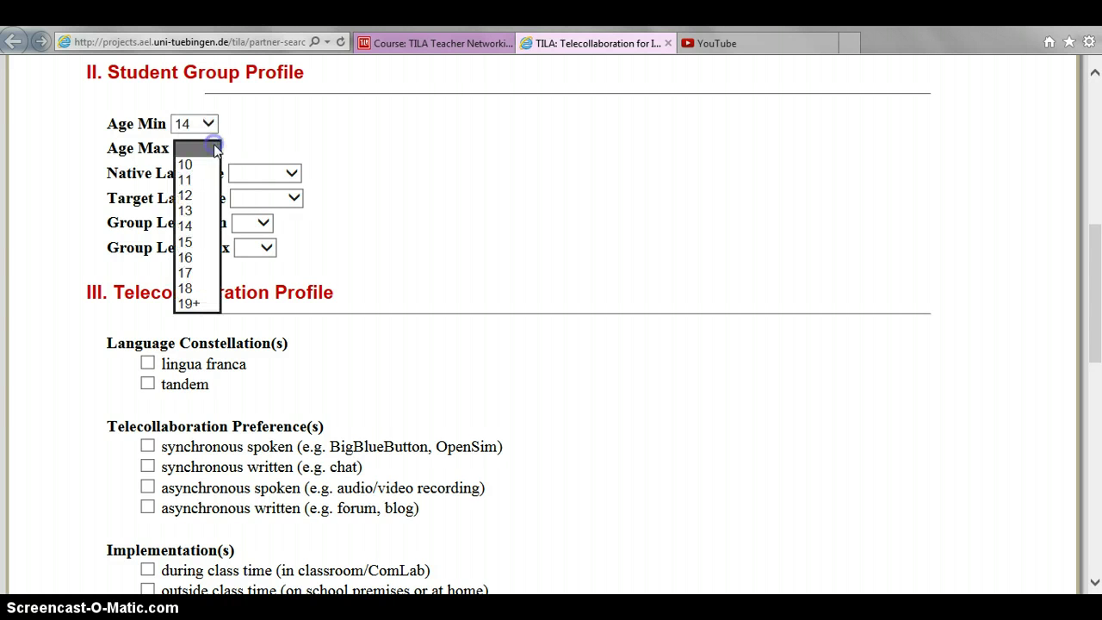
pyautogui.click(194, 242)
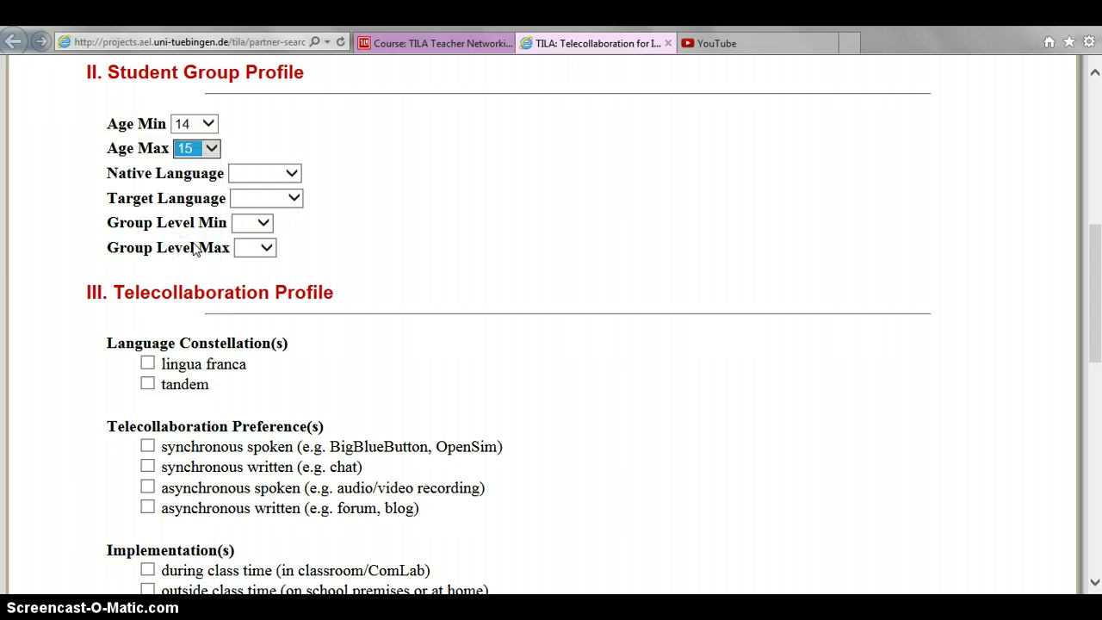
pyautogui.click(292, 175)
pyautogui.click(291, 185)
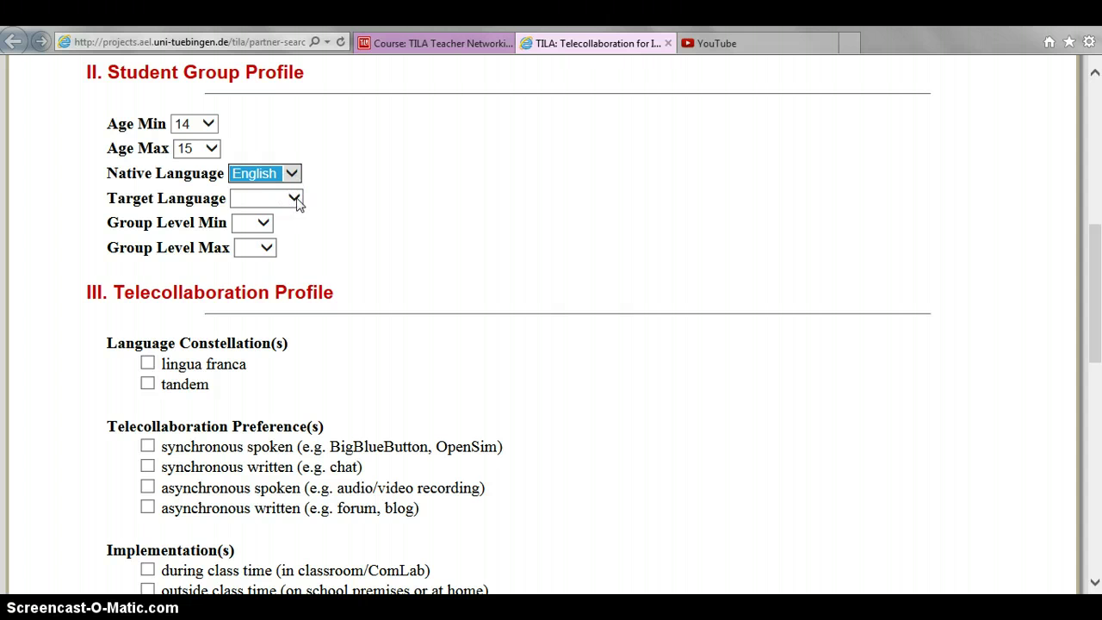
pyautogui.click(294, 199)
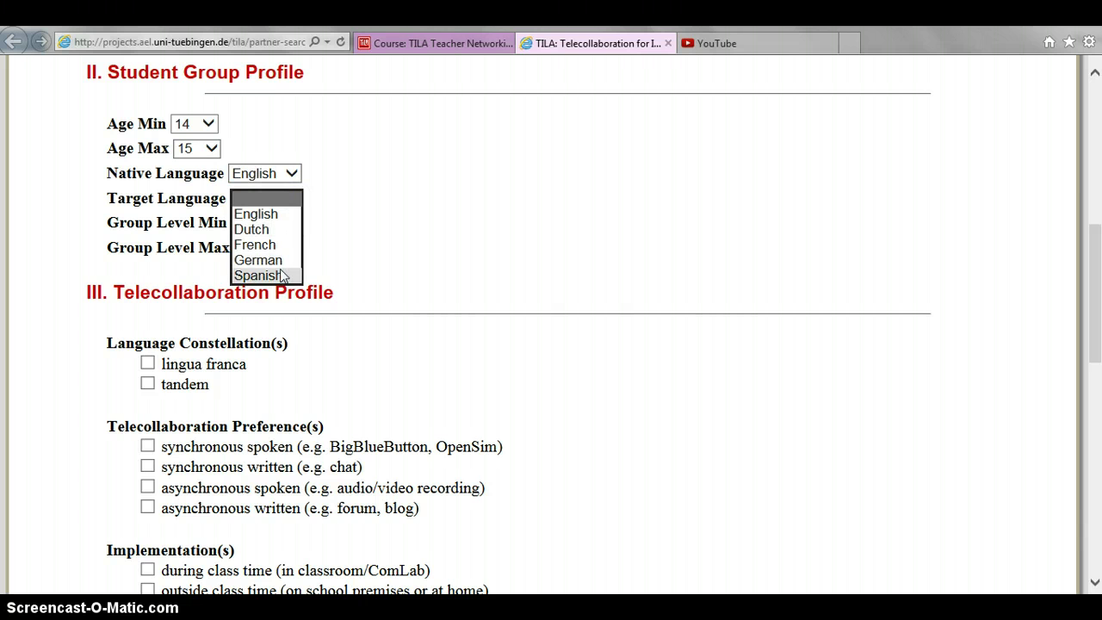
pyautogui.click(279, 275)
pyautogui.click(308, 229)
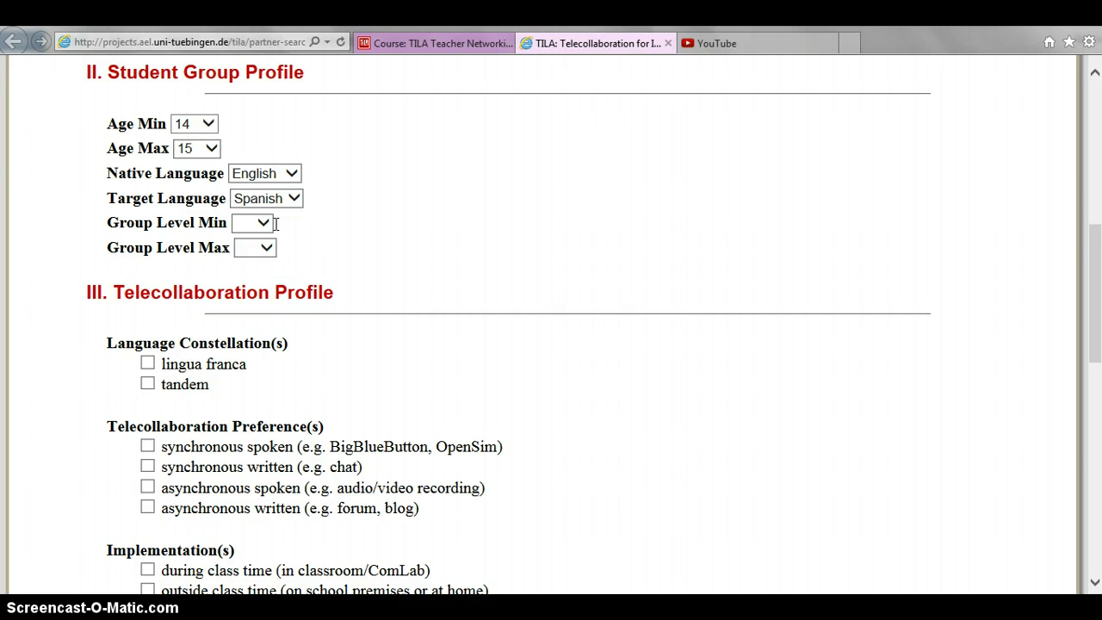
# - Set the group level range from B1 minimum to B2 maximum
pyautogui.click(265, 222)
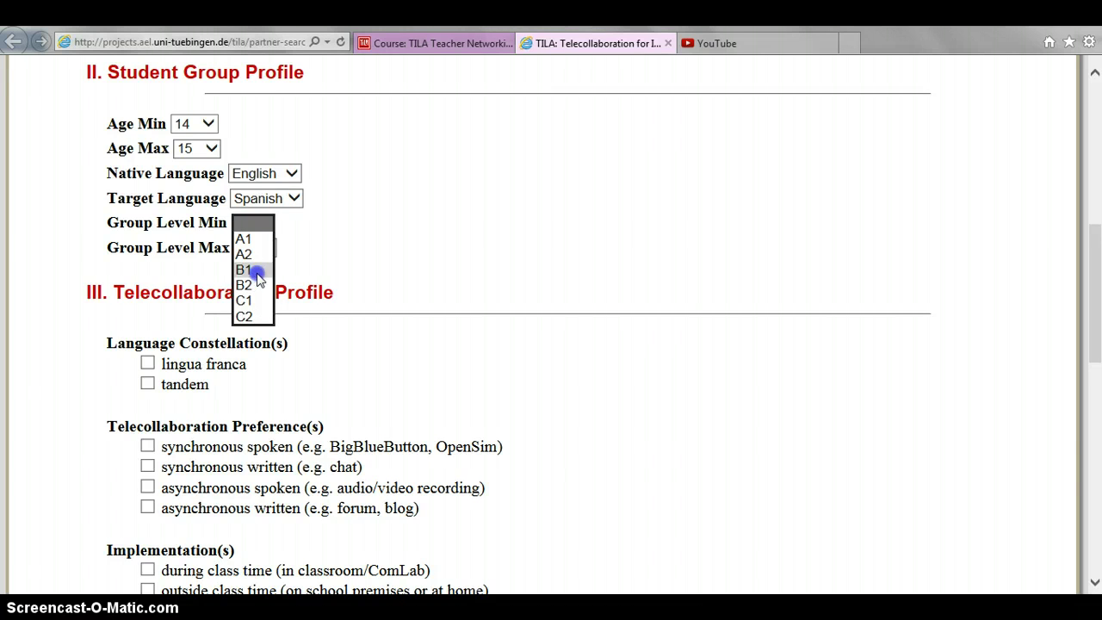
pyautogui.click(249, 271)
pyautogui.click(269, 249)
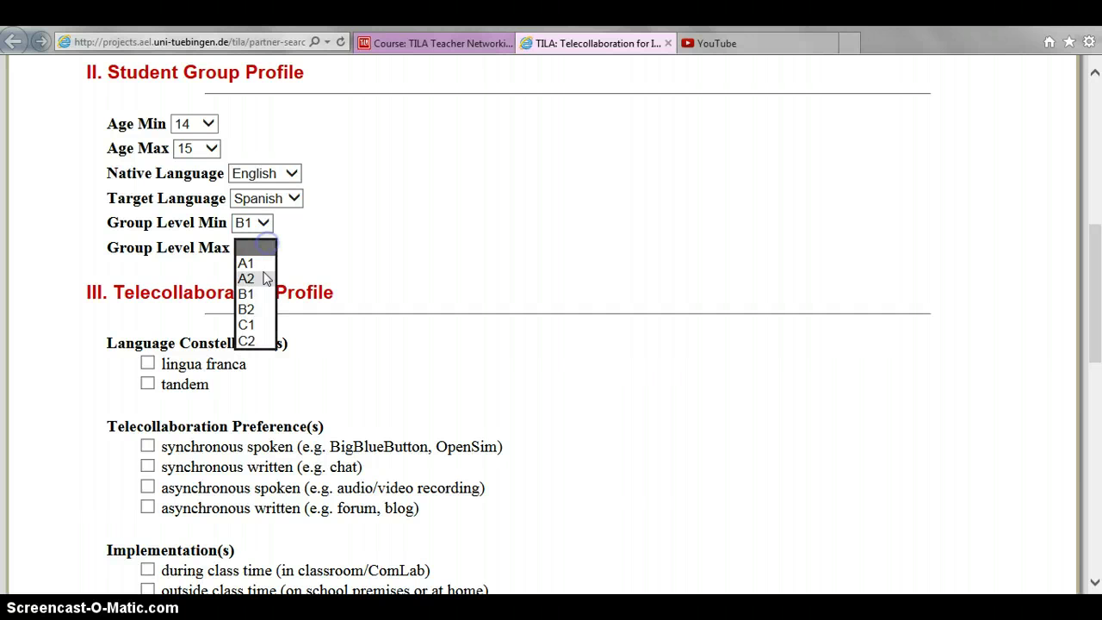
pyautogui.click(258, 310)
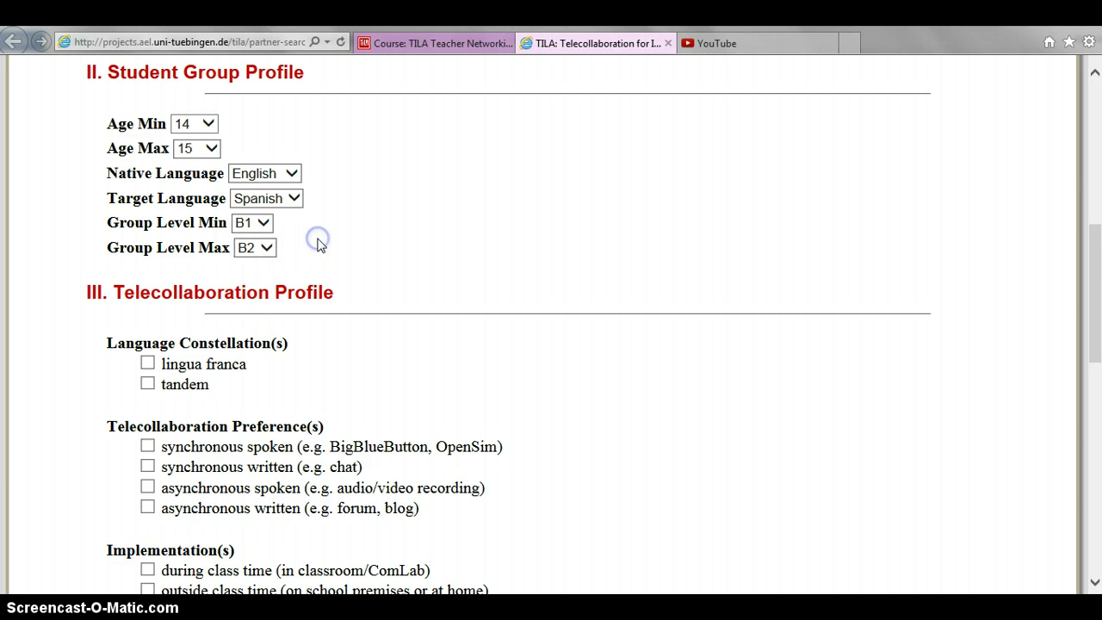
pyautogui.moveTo(1100, 251); pyautogui.dragTo(1099, 304)
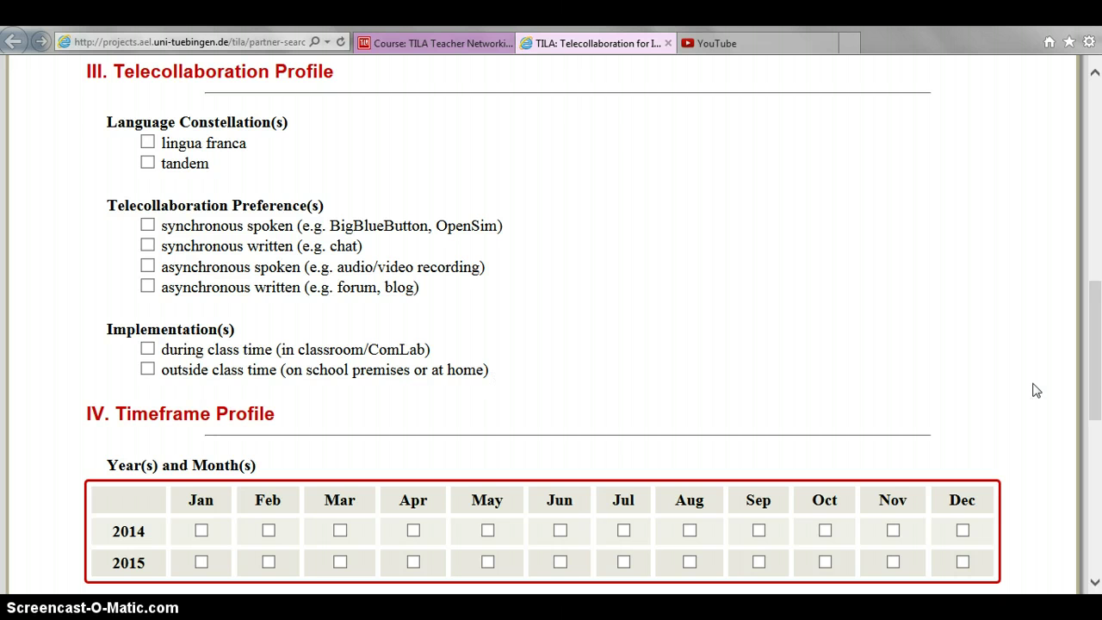
pyautogui.moveTo(1098, 374); pyautogui.dragTo(1098, 460)
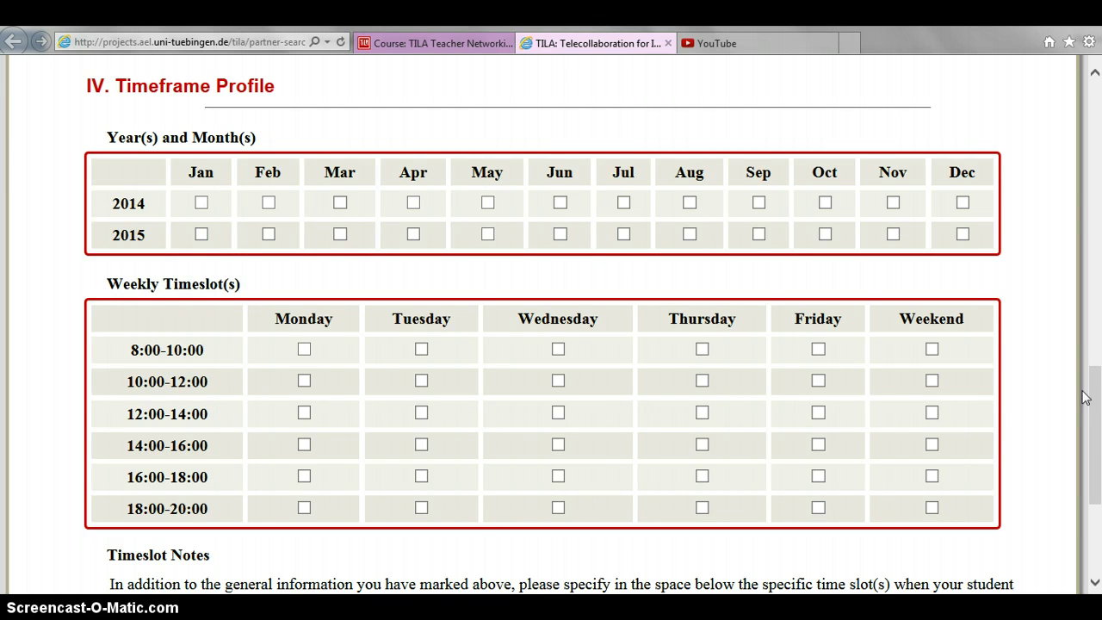
pyautogui.moveTo(1100, 400); pyautogui.dragTo(1097, 460)
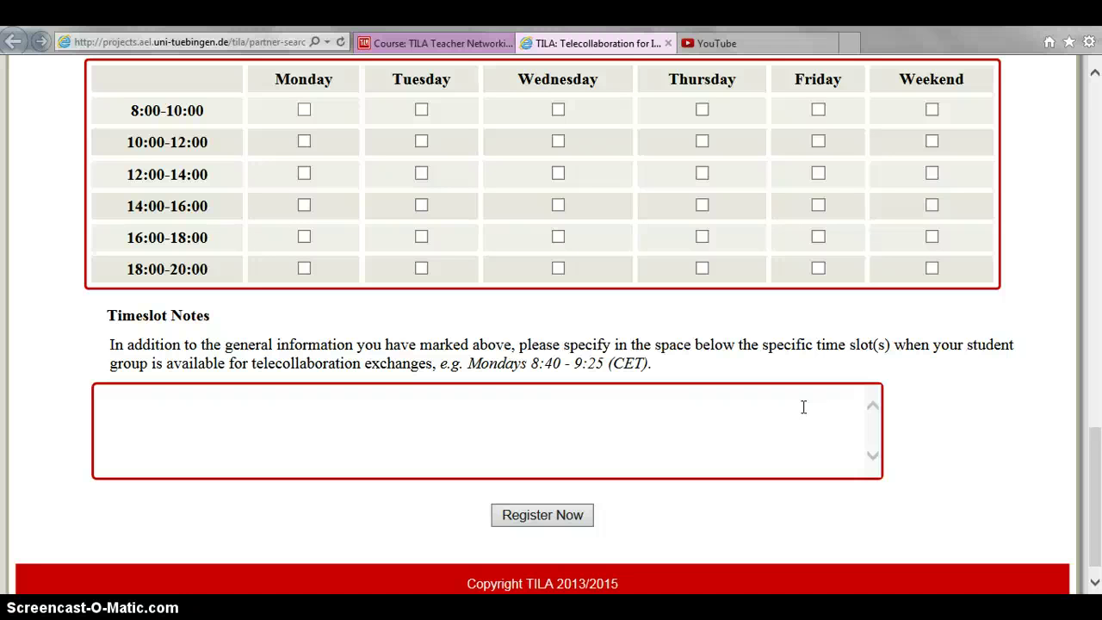
pyautogui.click(803, 406)
pyautogui.moveTo(1094, 470); pyautogui.dragTo(1093, 110)
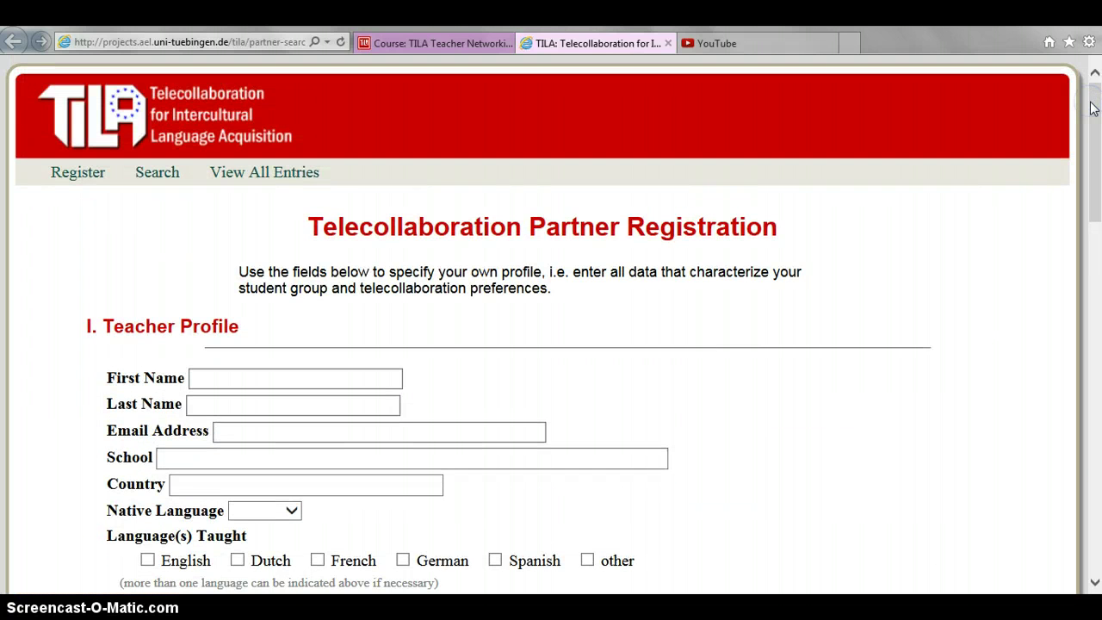